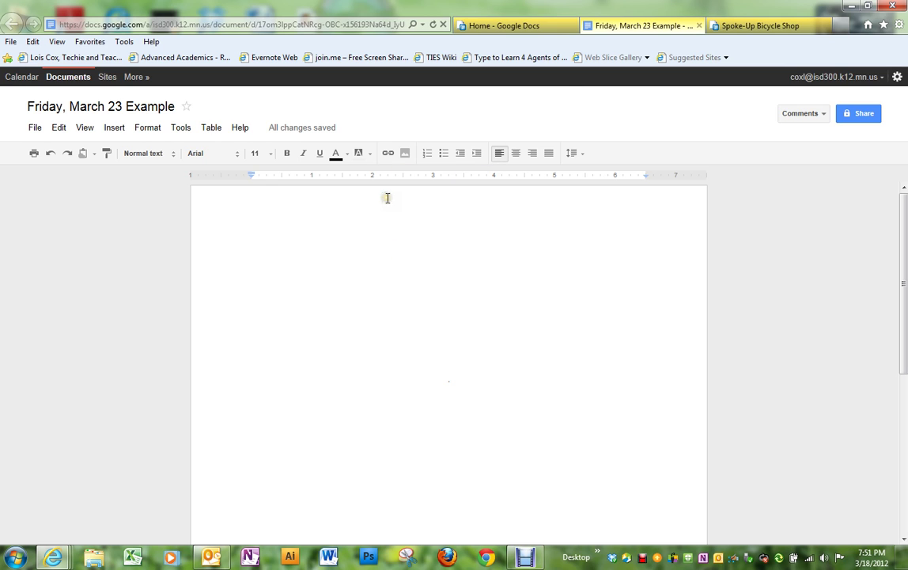
Open the Insert menu to begin adding a drawing to the blank document.
click(114, 128)
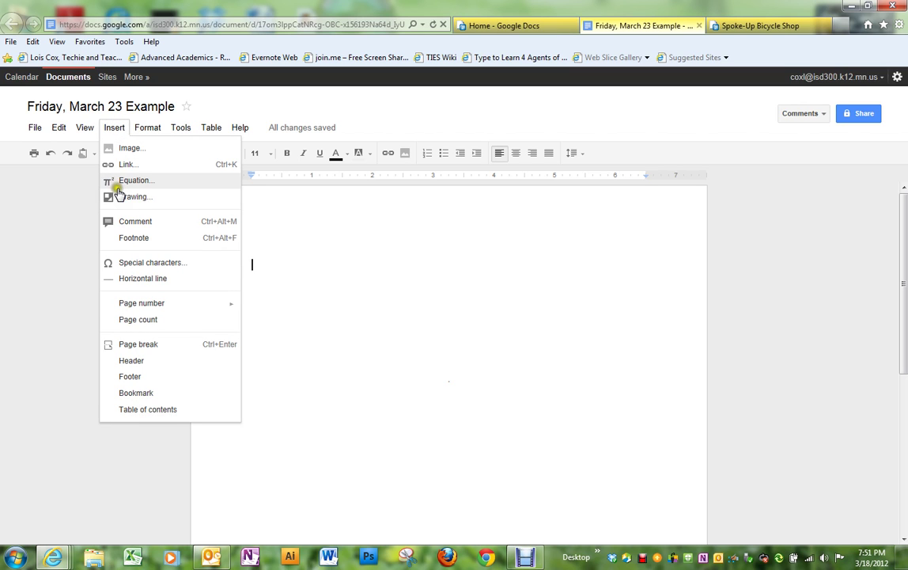
Create word art reading 'Spoke-Up Bicycle Shop' in a new drawing, fill it red, and save it.
click(122, 197)
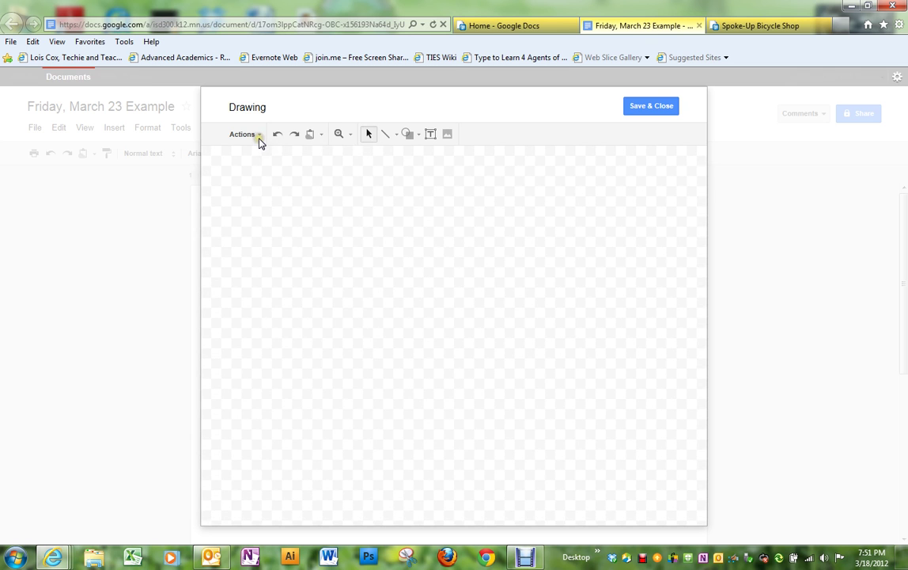
click(260, 139)
click(259, 208)
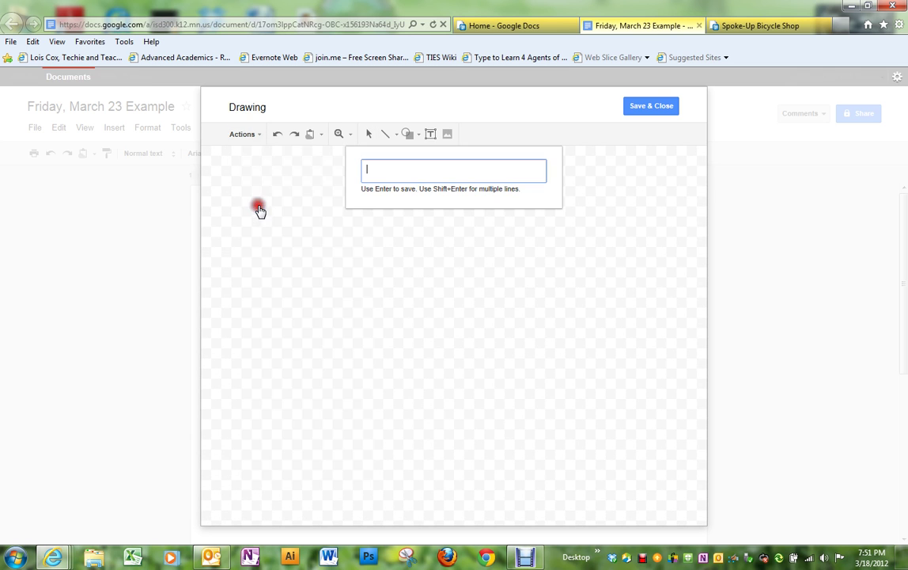
text(Spoke-Up Bicycle Shop)
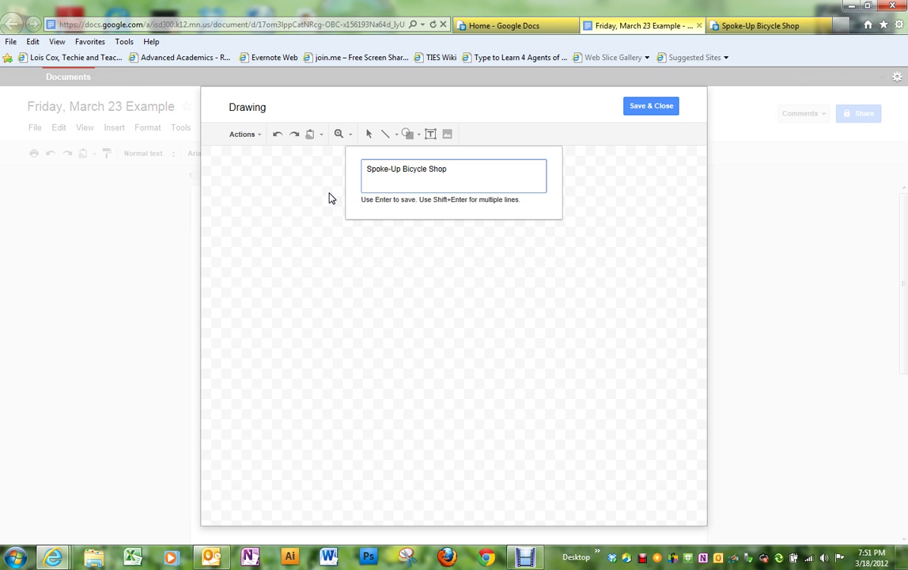
key(Return)
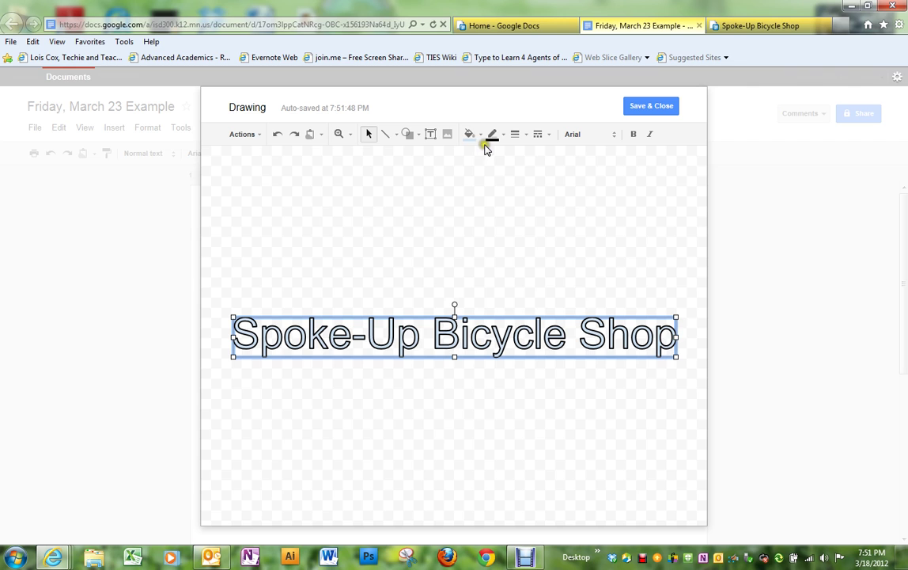
click(470, 134)
click(488, 191)
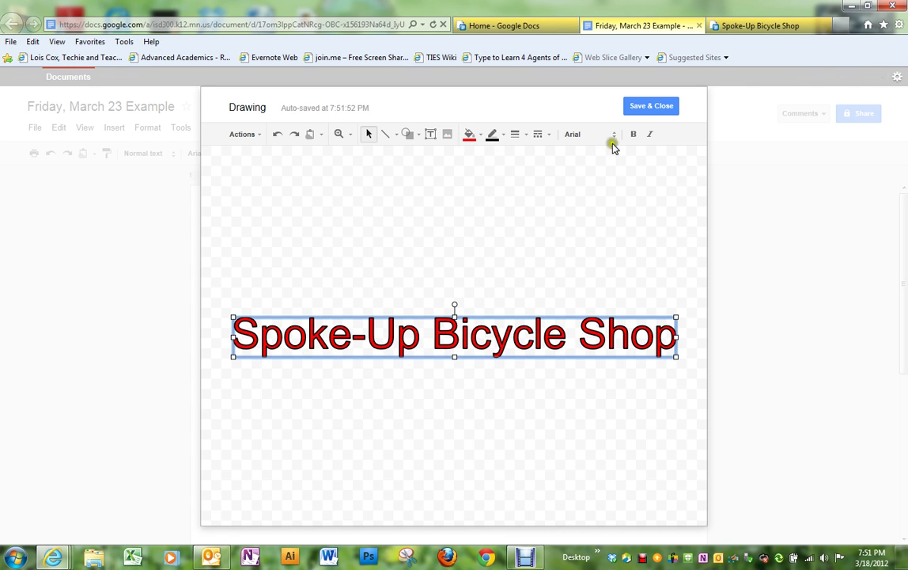
click(645, 116)
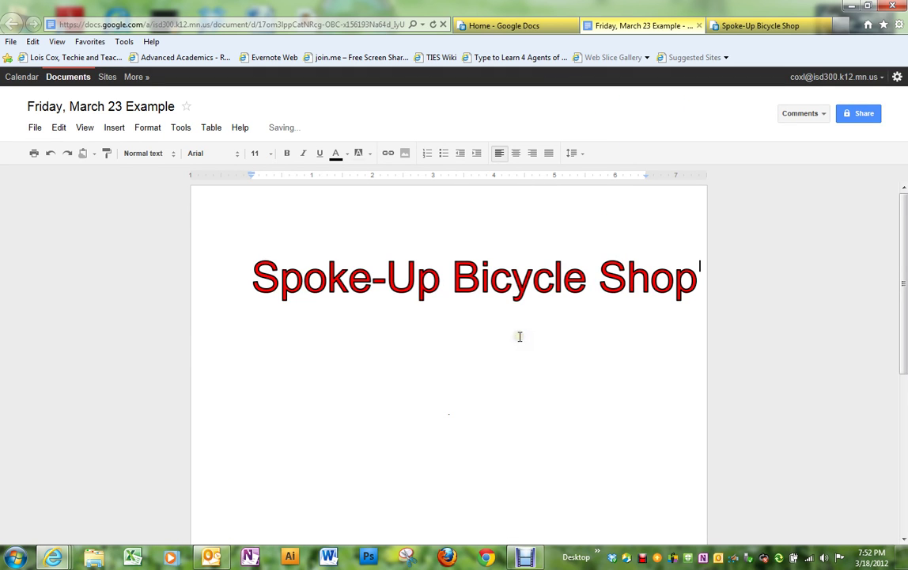
Enlarge the red title drawing so it spans the page width and stands taller.
click(540, 278)
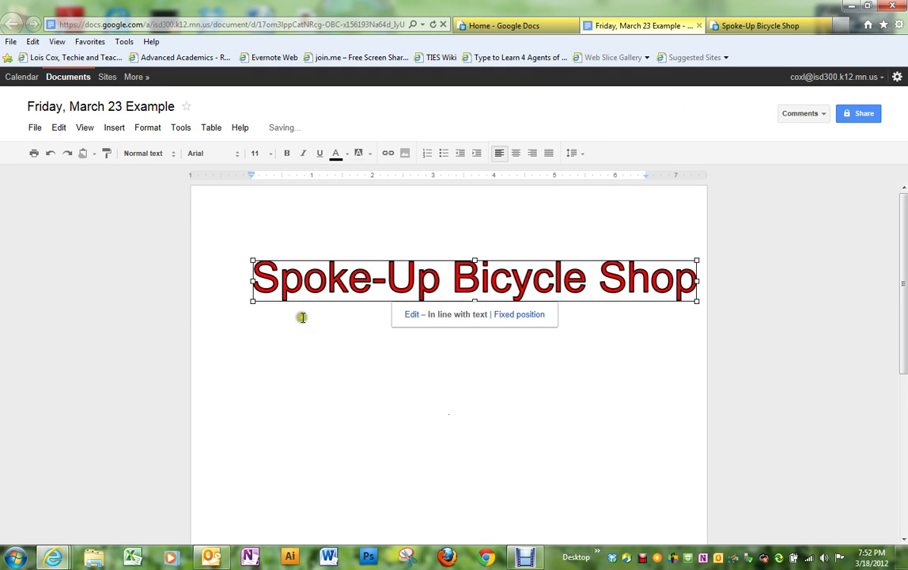
mouse_move(254, 304)
mouse_down()
mouse_move(266, 310)
mouse_move(275, 286)
mouse_up()
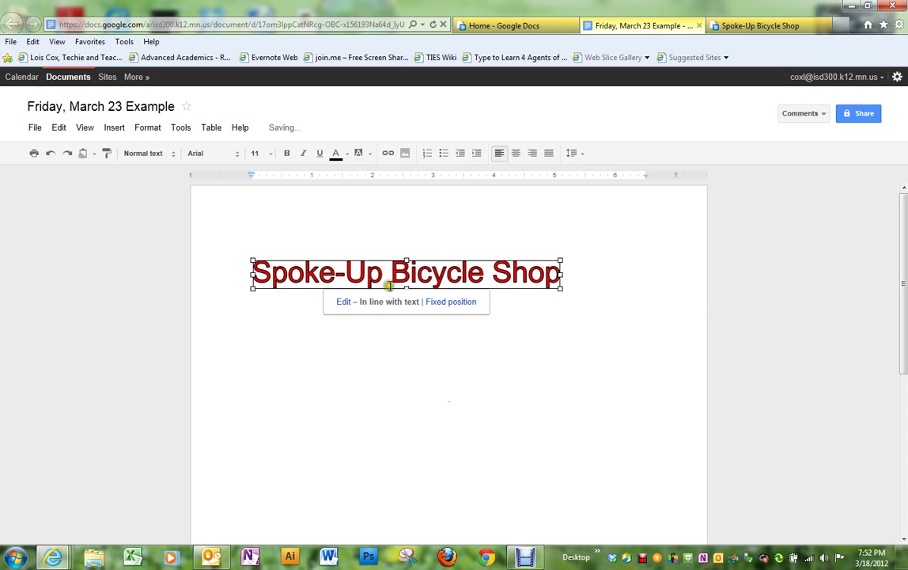
drag(561, 288, 569, 299)
drag(457, 296, 457, 313)
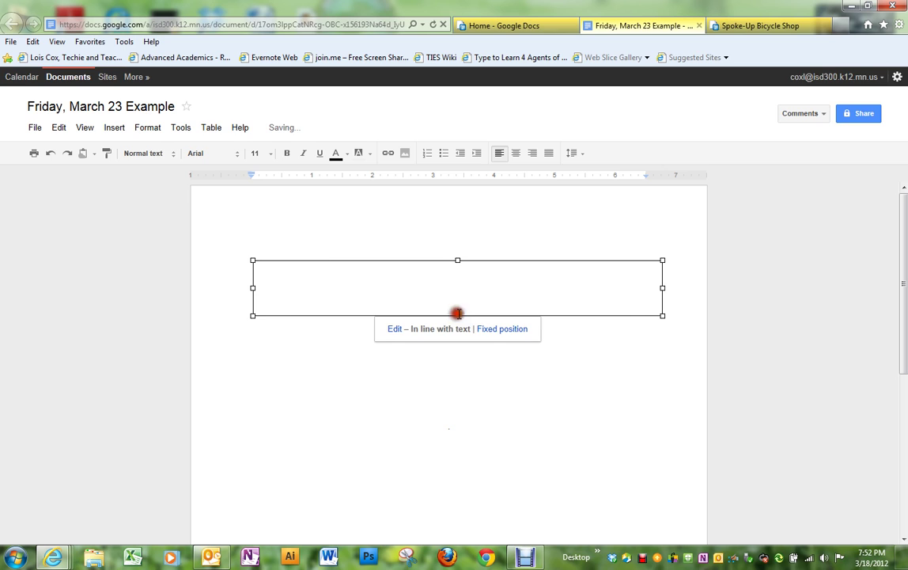
click(675, 321)
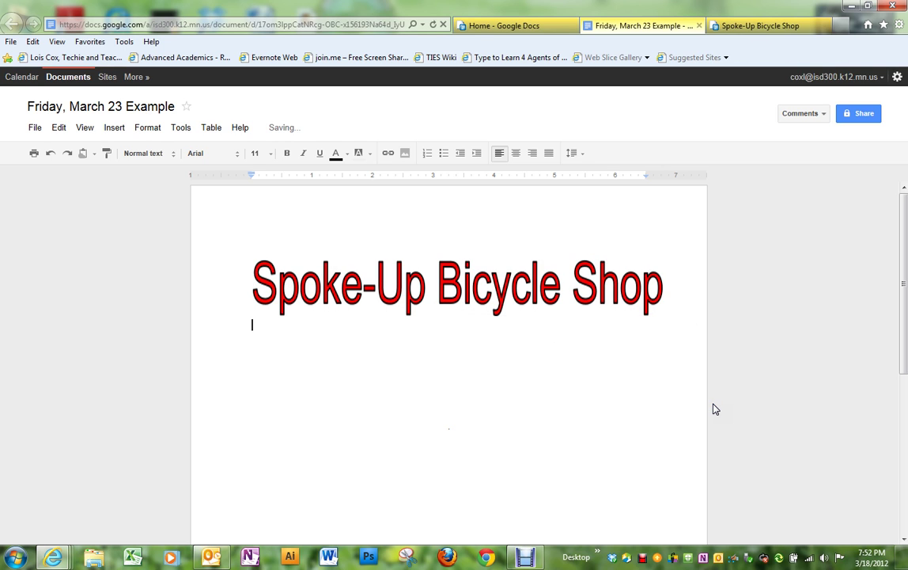
Add the centred subtitle 'Third Quarter Sales Report' on the line below the title.
click(712, 369)
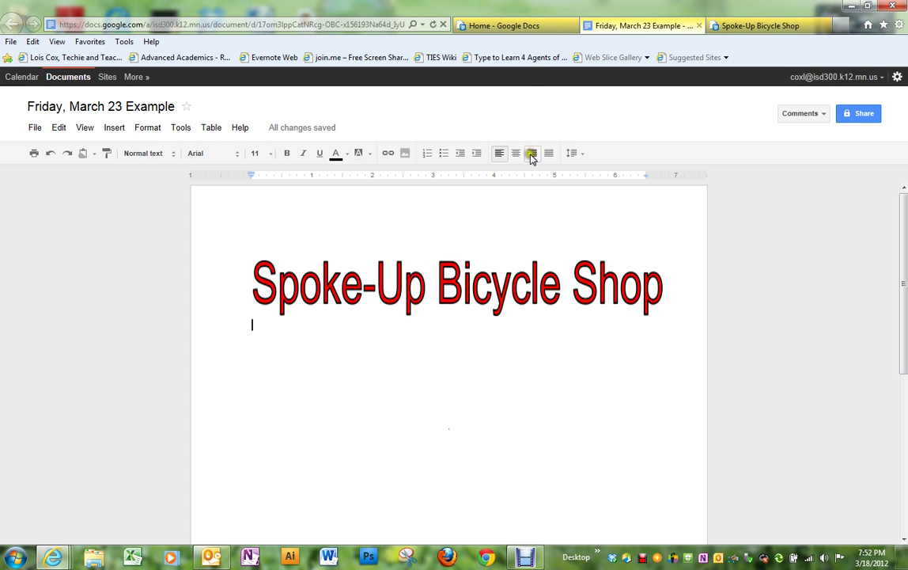
click(515, 153)
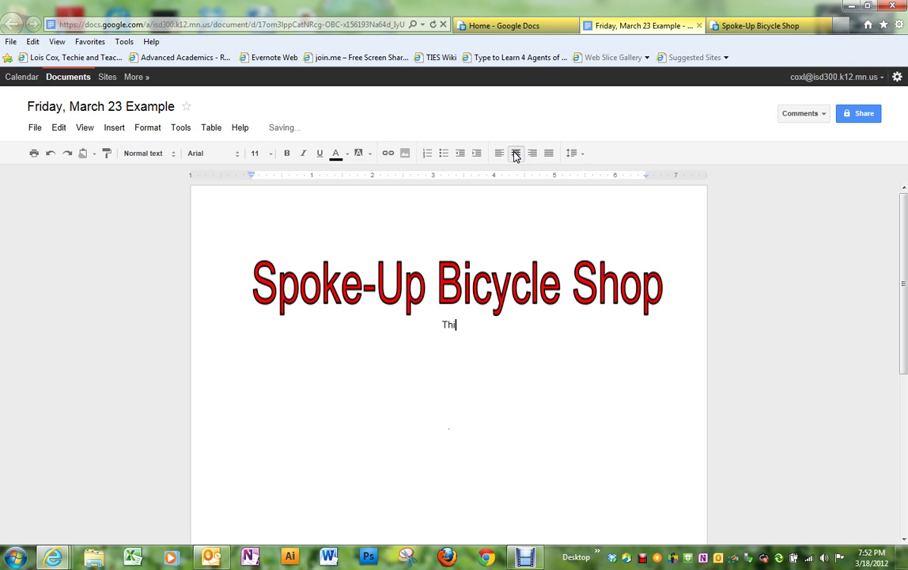
text(Wuar)
key(BackSpace)
key(BackSpace)
key(BackSpace)
key(BackSpace)
text(Quarter Sales Report)
key(Return)
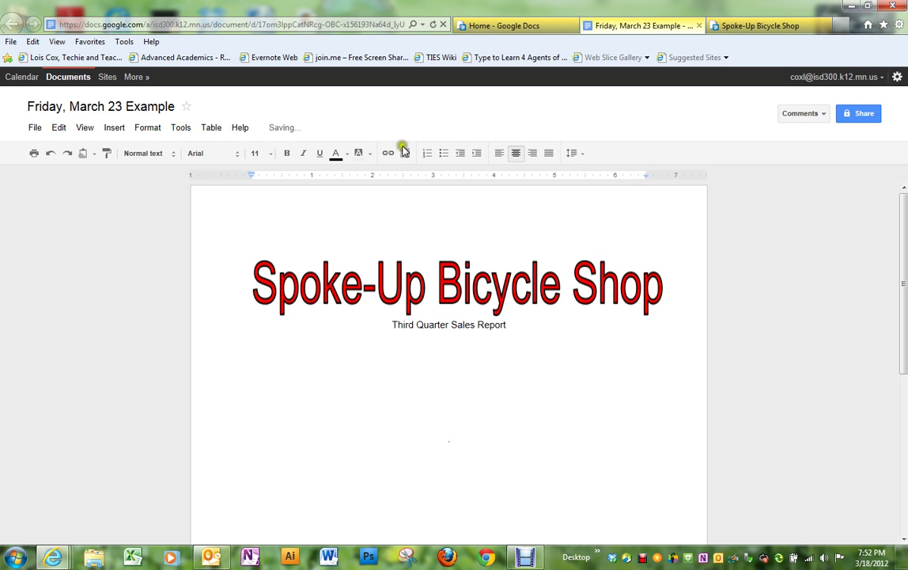
click(115, 129)
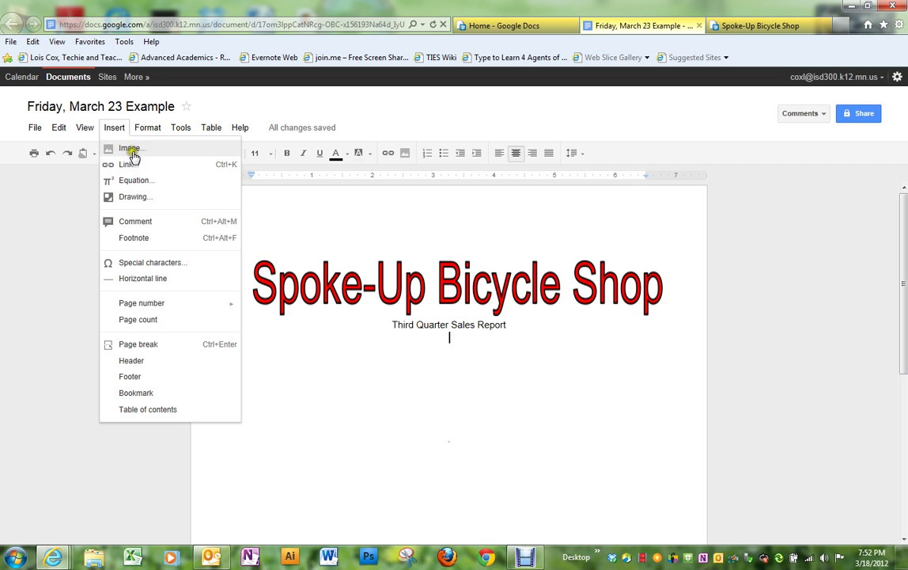
Insert a clip-art bicycle picture found with an image search for 'bicycle'.
click(128, 148)
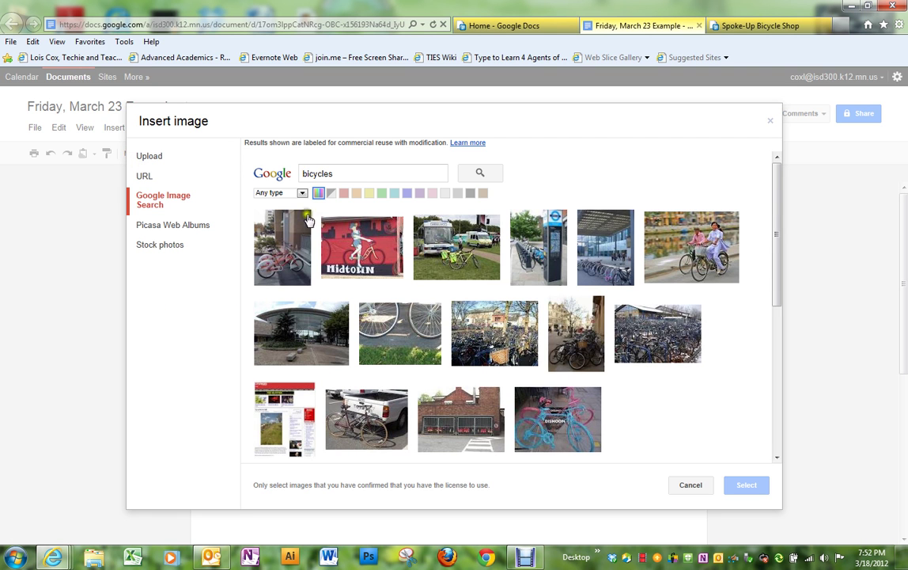
click(340, 173)
key(BackSpace)
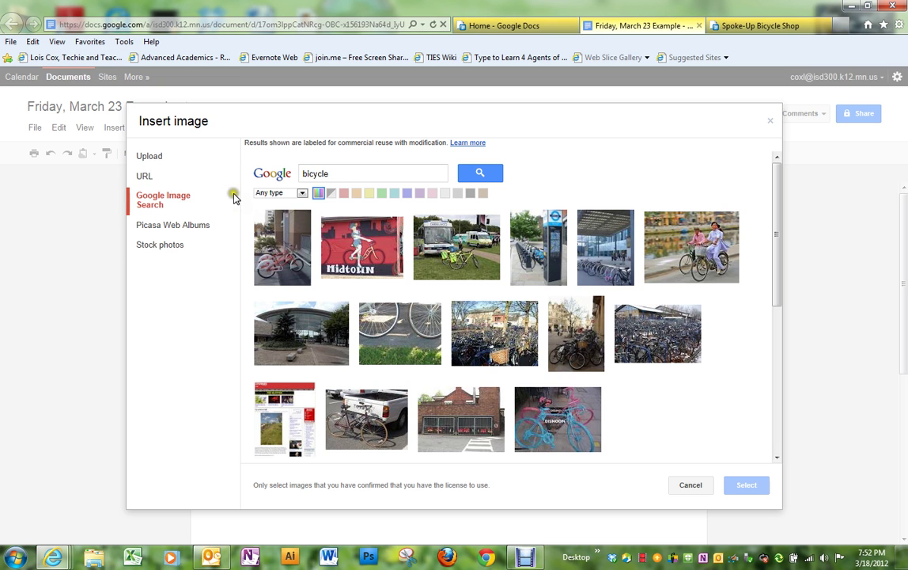
key(Return)
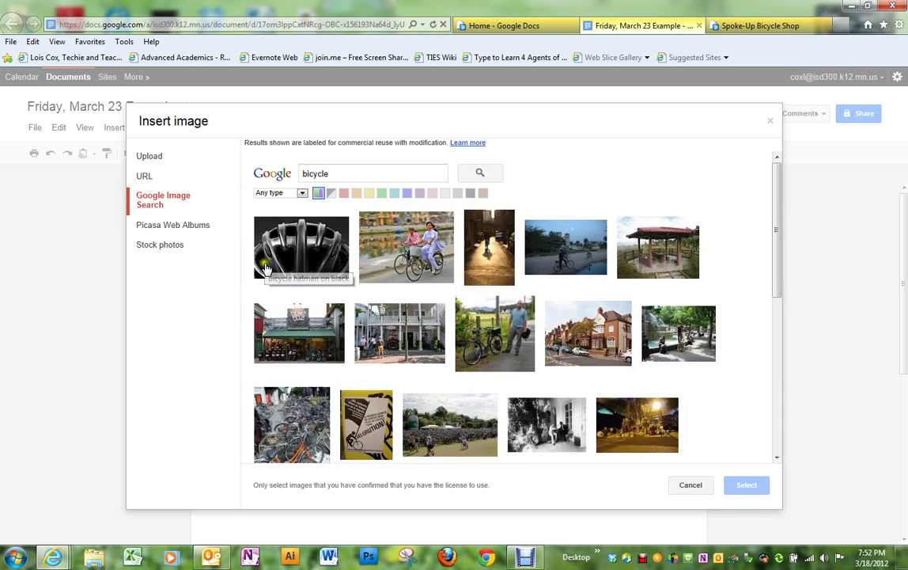
click(297, 193)
click(266, 225)
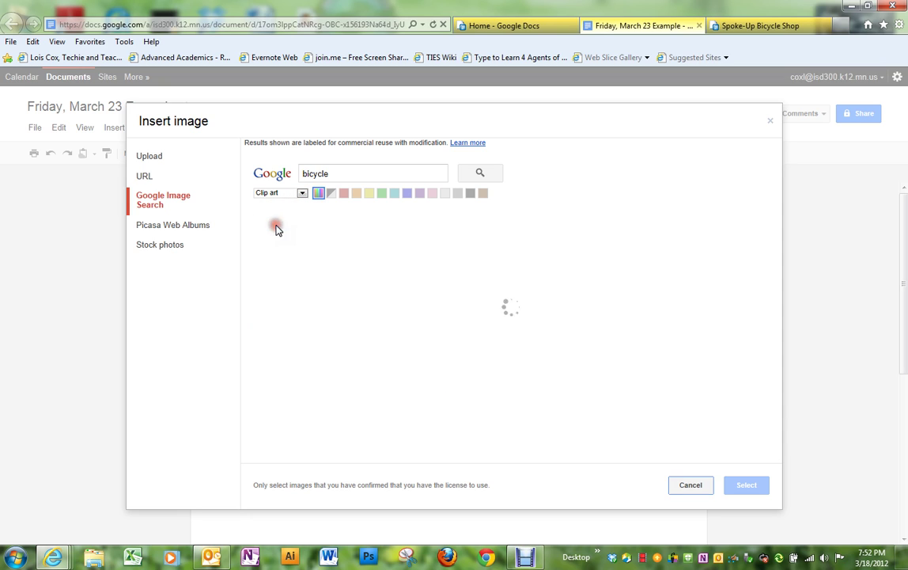
click(305, 251)
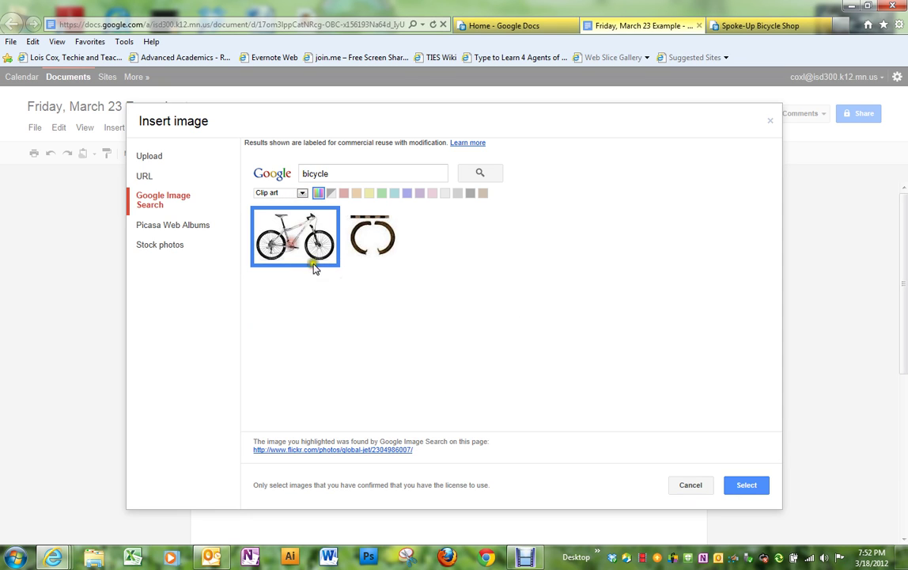
click(744, 484)
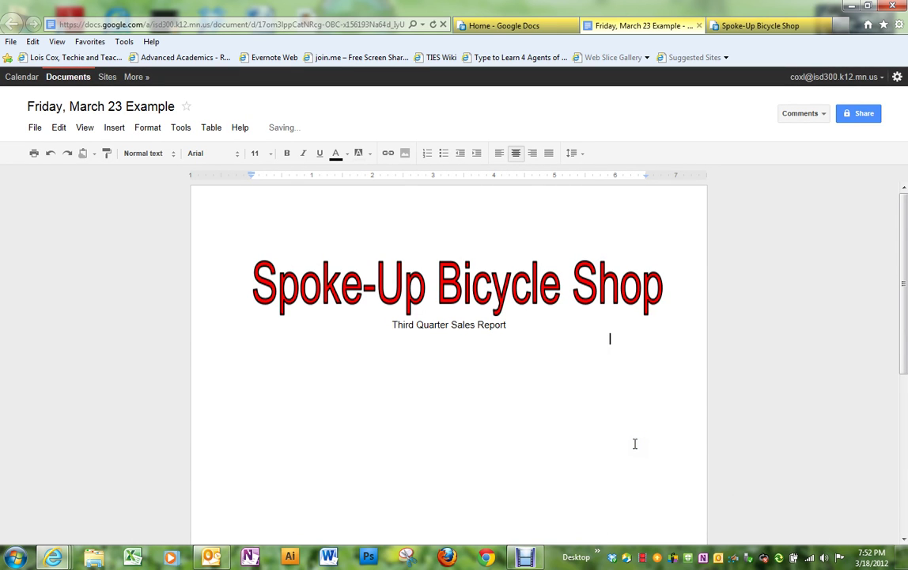
Write a left-aligned paragraph under the bicycle image explaining why sales are up.
scroll(632, 420, down, 3)
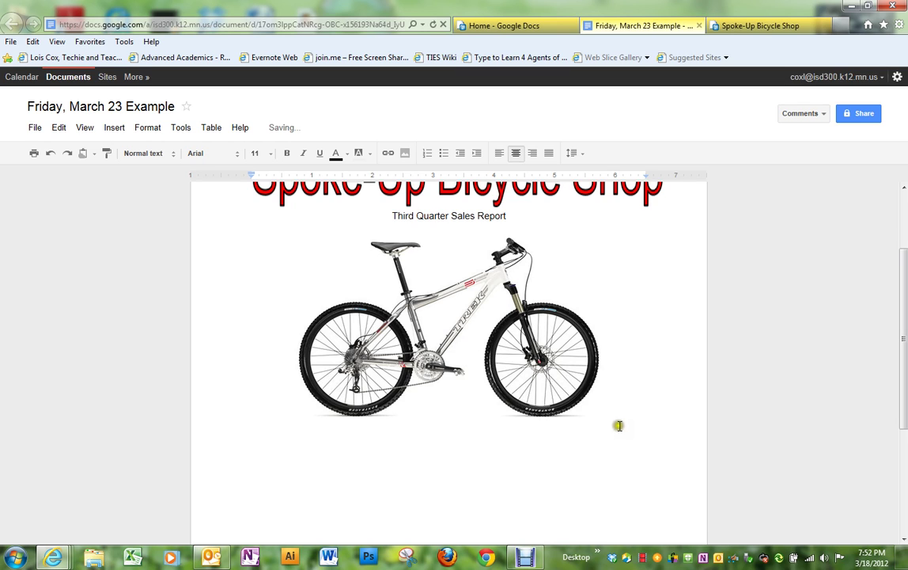
click(499, 152)
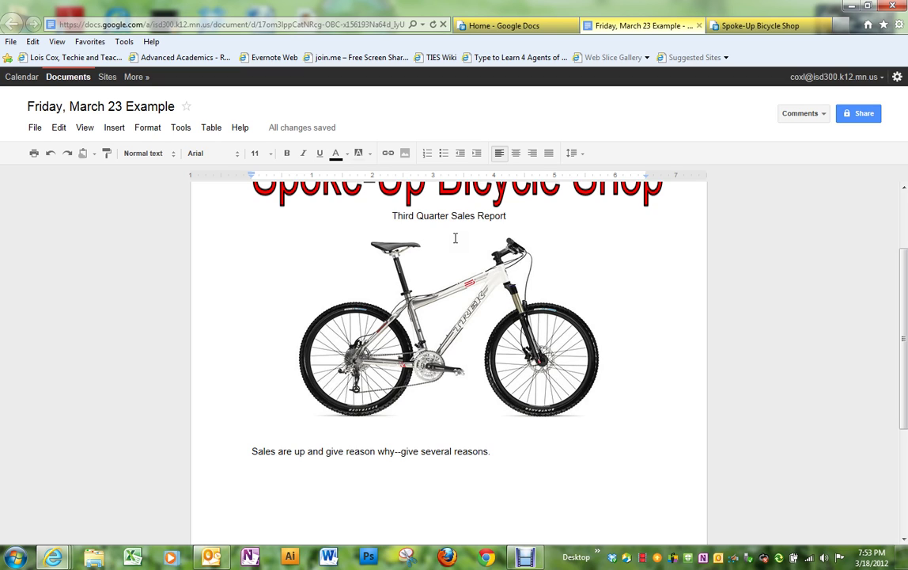
key(Return)
Select the sales data A3:F7 in the Spoke-Up Bicycle Shop spreadsheet and attempt to chart it.
click(756, 27)
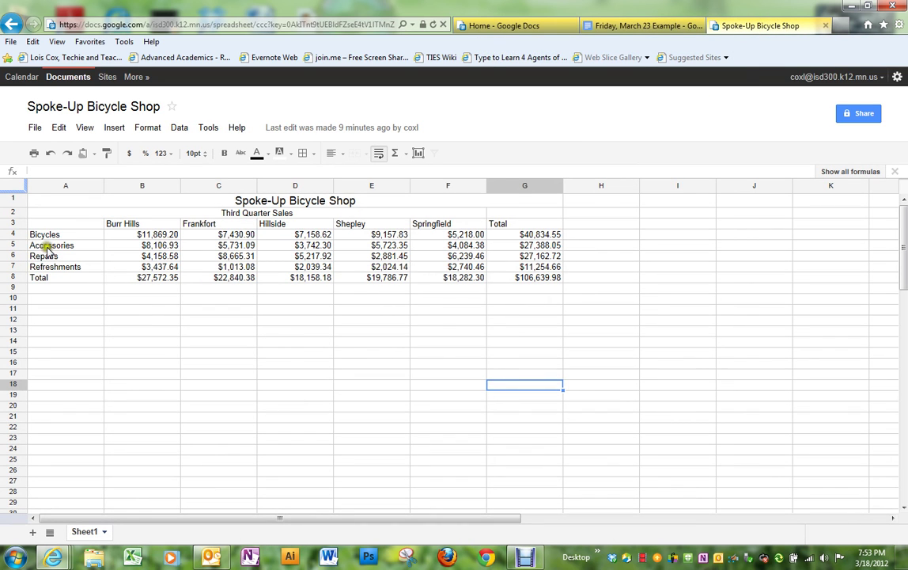
drag(55, 226, 448, 267)
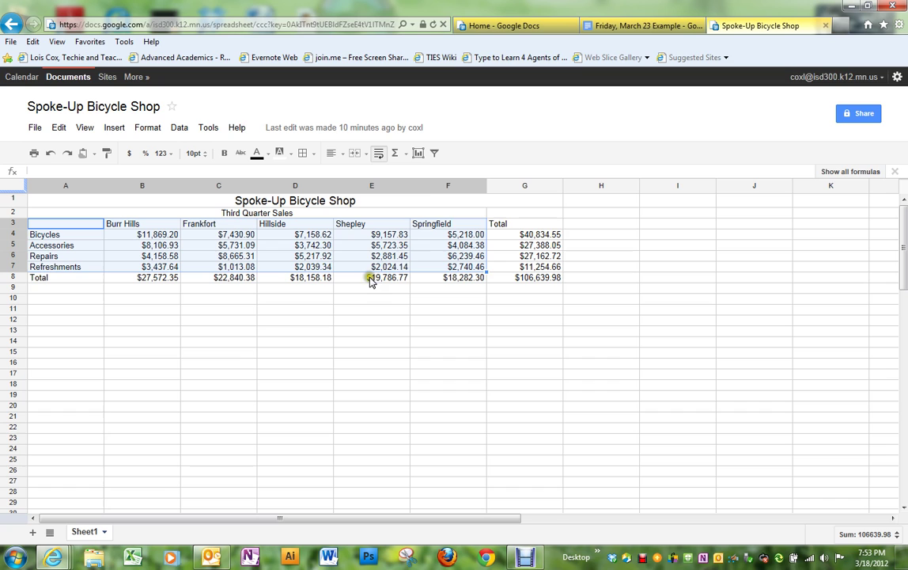
click(418, 155)
click(418, 155)
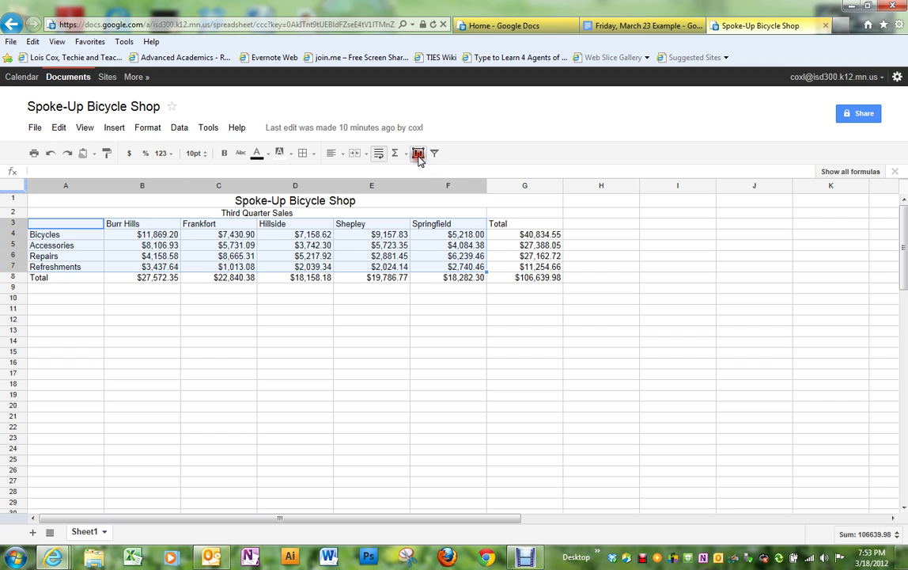
click(418, 155)
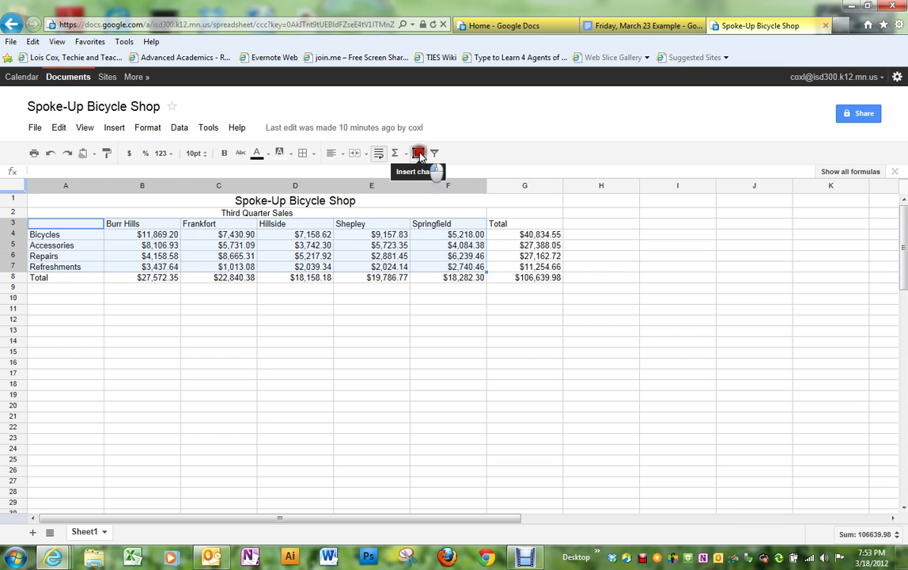
click(415, 297)
click(417, 154)
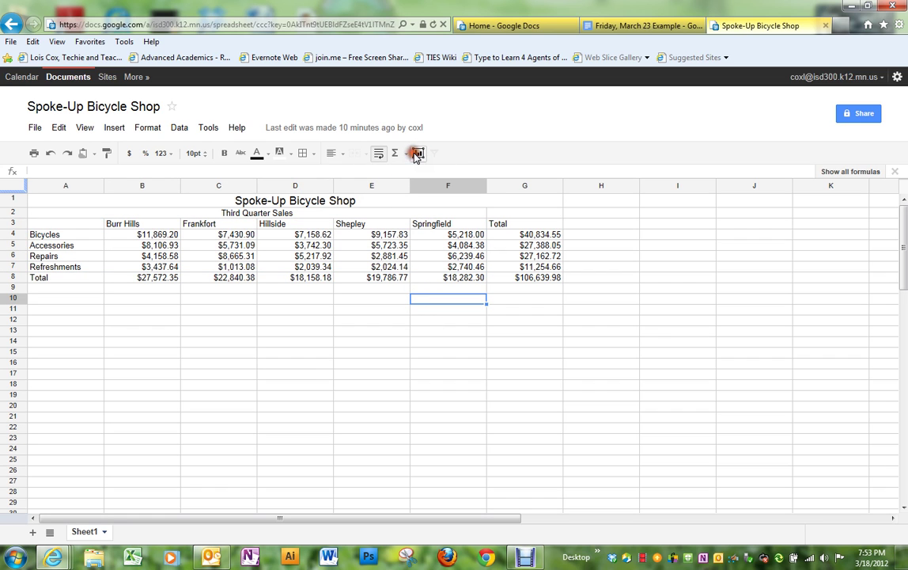
drag(62, 226, 450, 268)
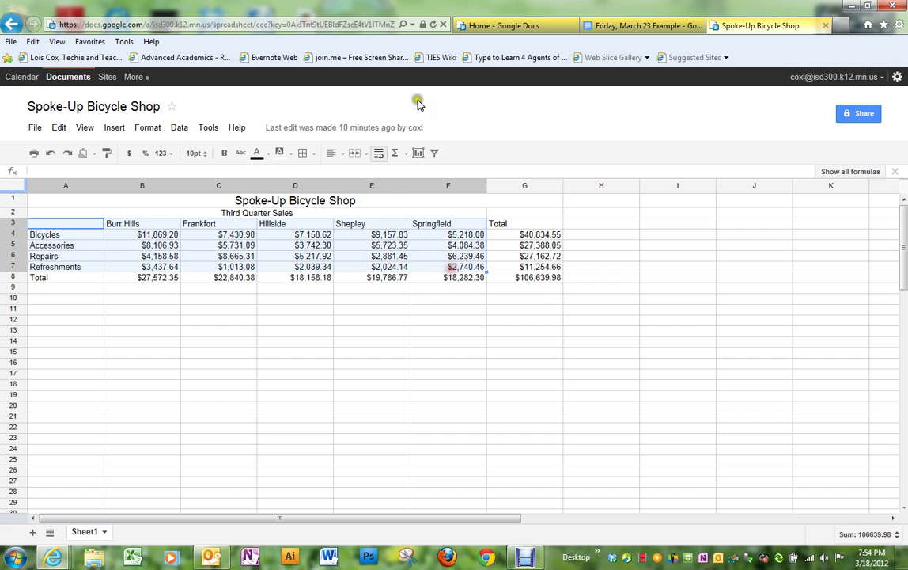
click(418, 154)
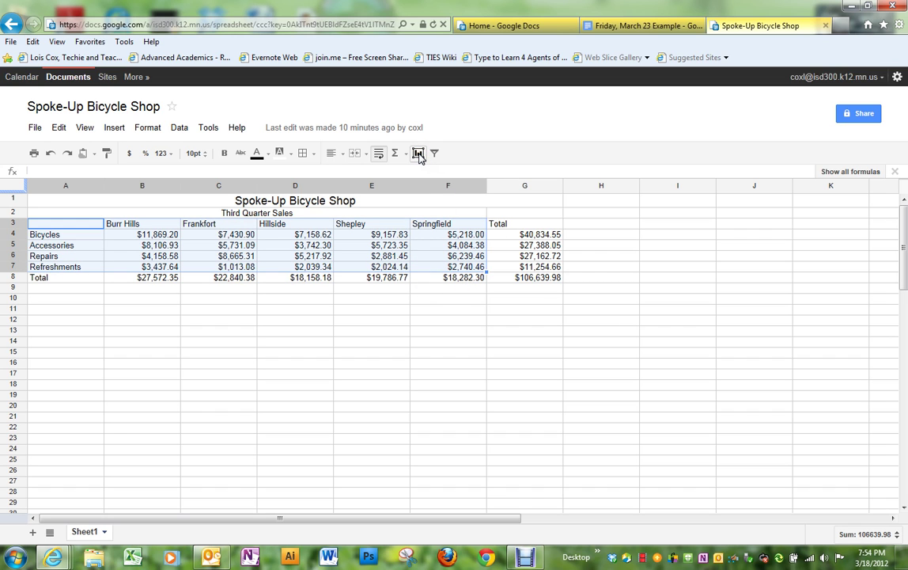
scroll(414, 349, down, 2)
scroll(415, 349, up, 2)
click(351, 329)
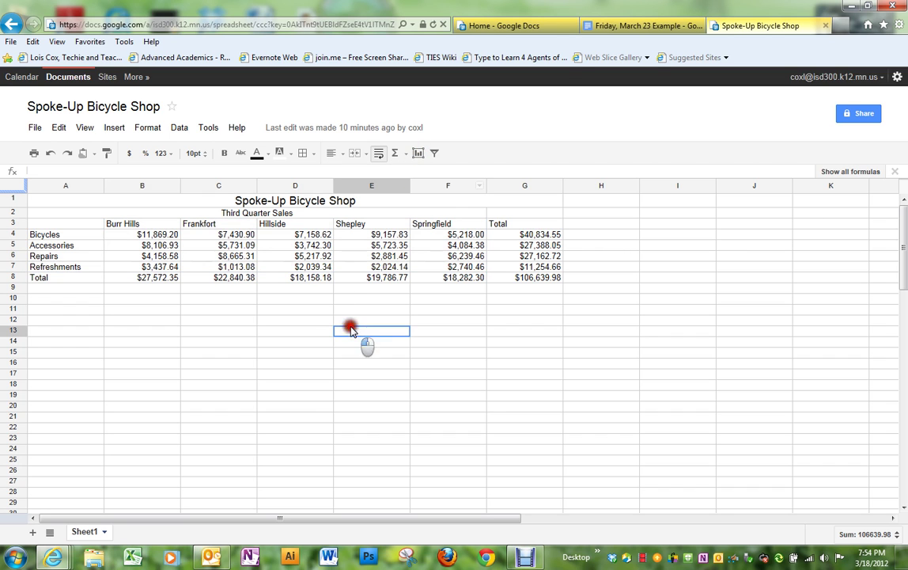
Reopen the spreadsheet, reselect A3:F7, and insert it as a column chart.
click(825, 26)
click(499, 24)
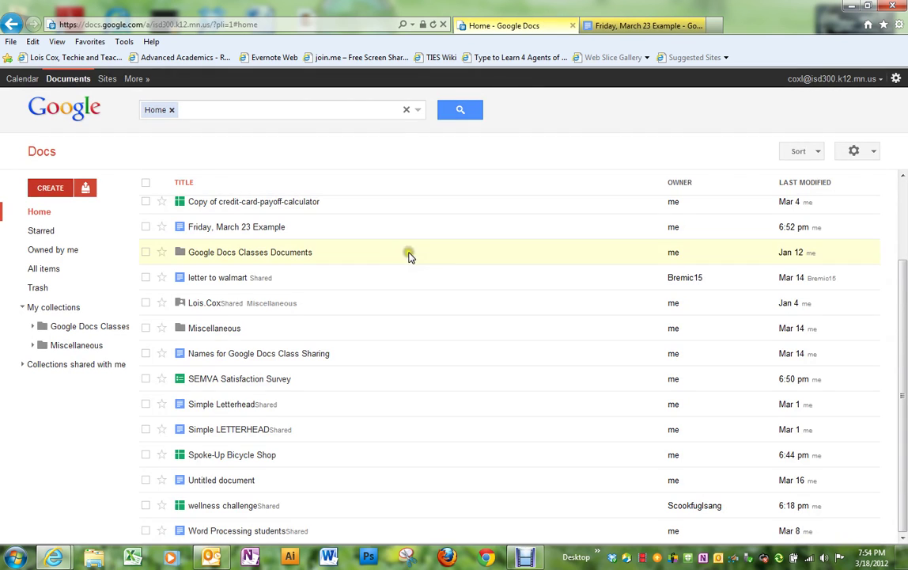
click(211, 455)
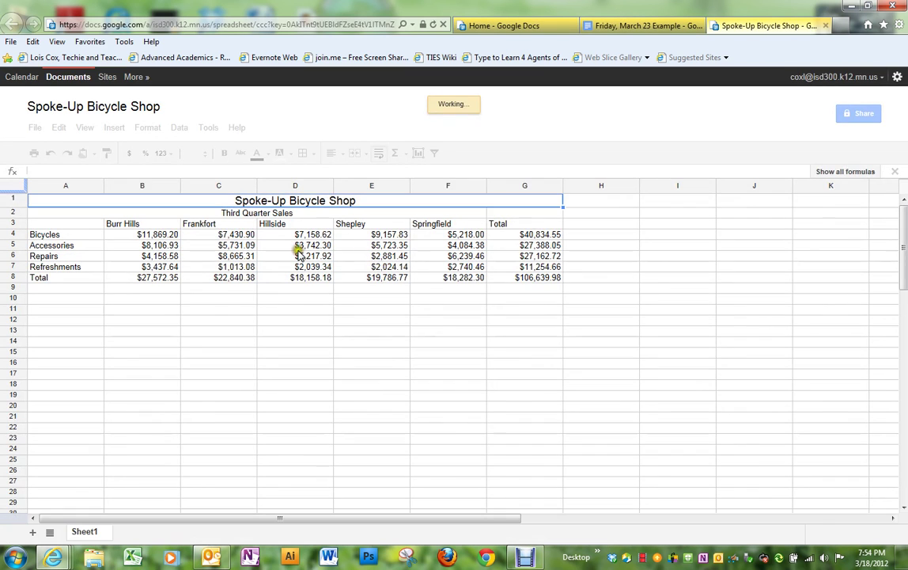
drag(75, 224, 450, 270)
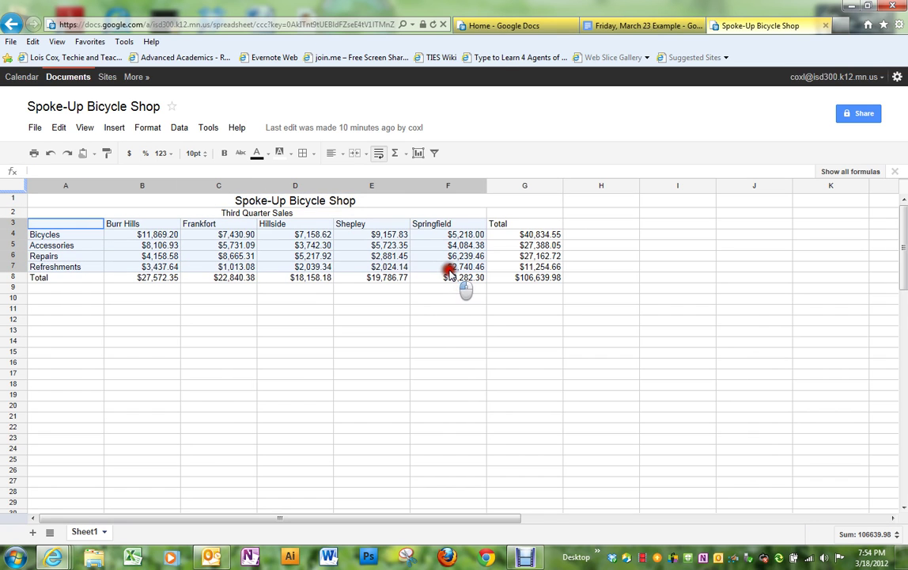
click(419, 153)
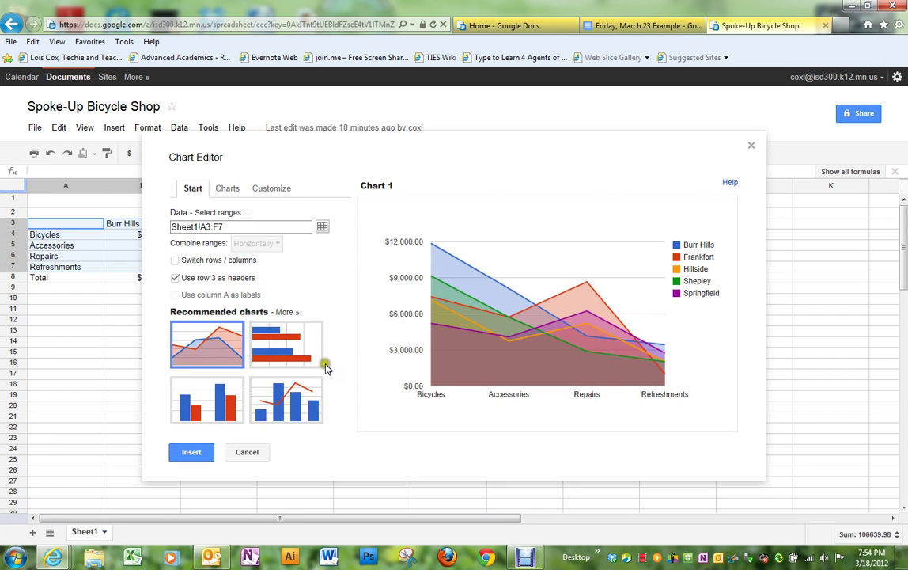
click(223, 407)
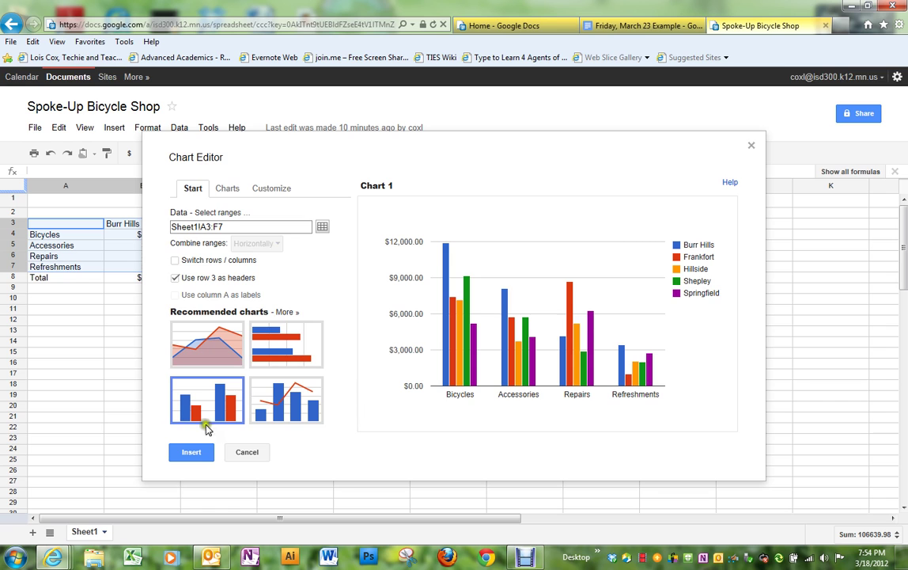
click(198, 456)
scroll(392, 396, down, 1)
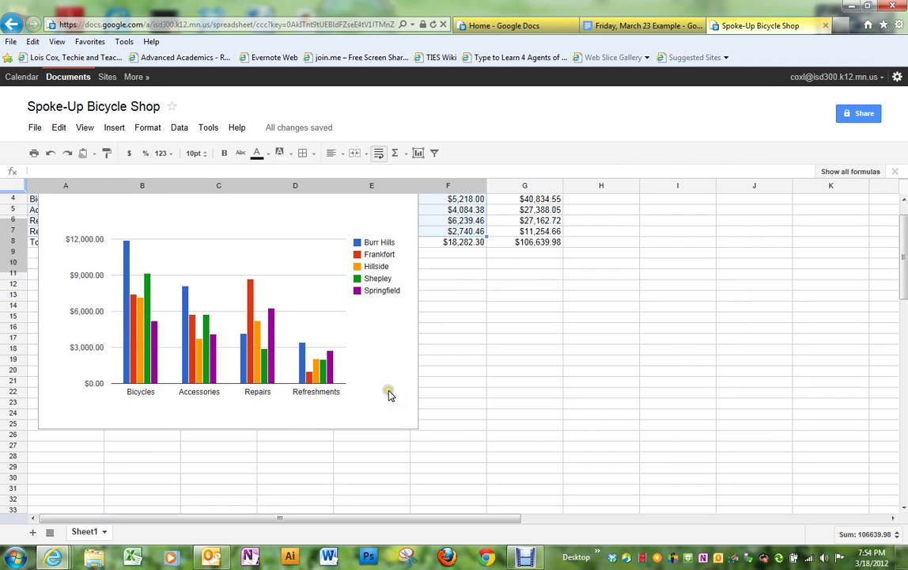
scroll(378, 328, up, 1)
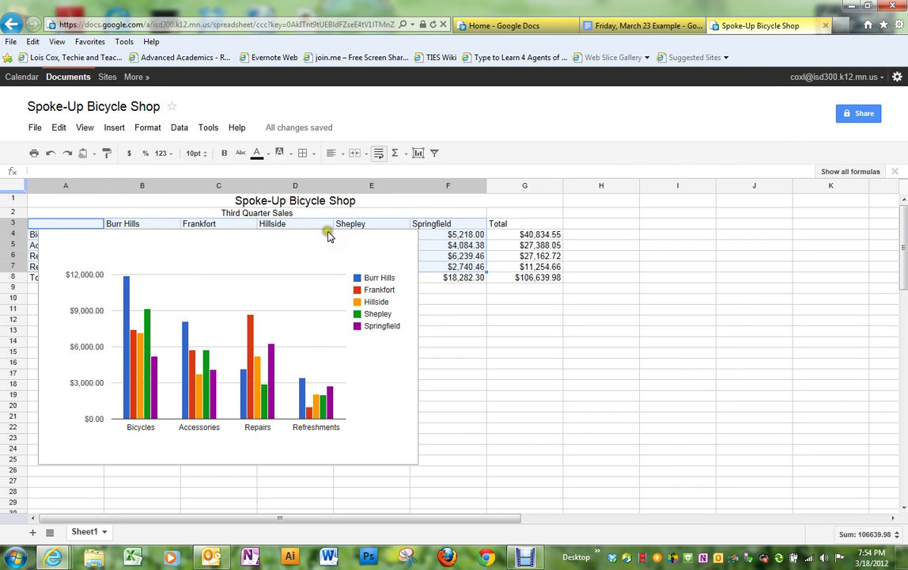
click(165, 254)
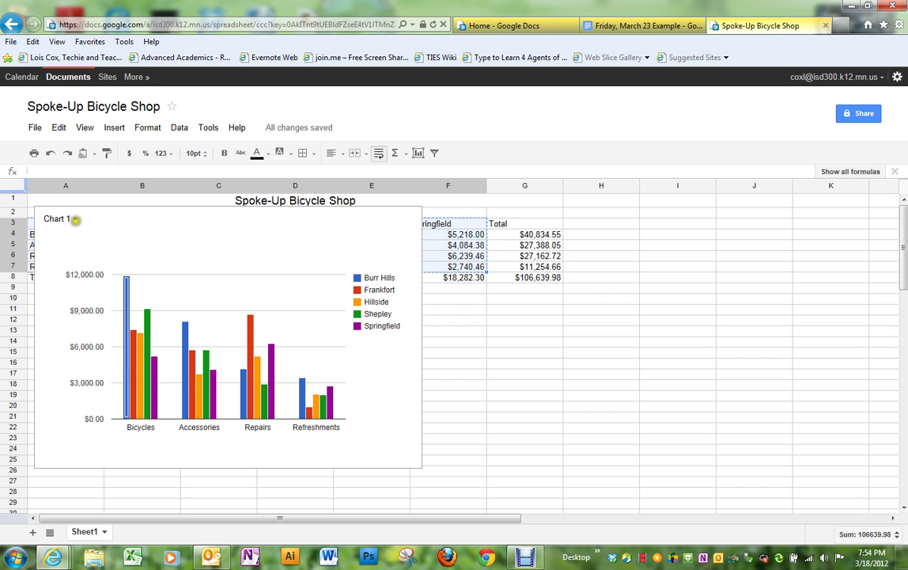
Move the sales chart down below the data table.
click(77, 223)
mouse_move(76, 230)
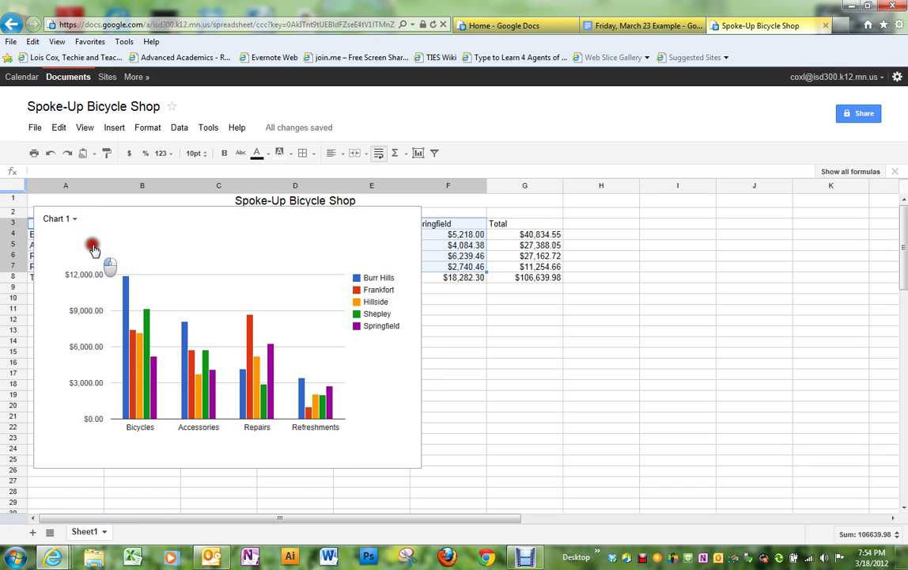
click(74, 219)
drag(73, 220, 94, 314)
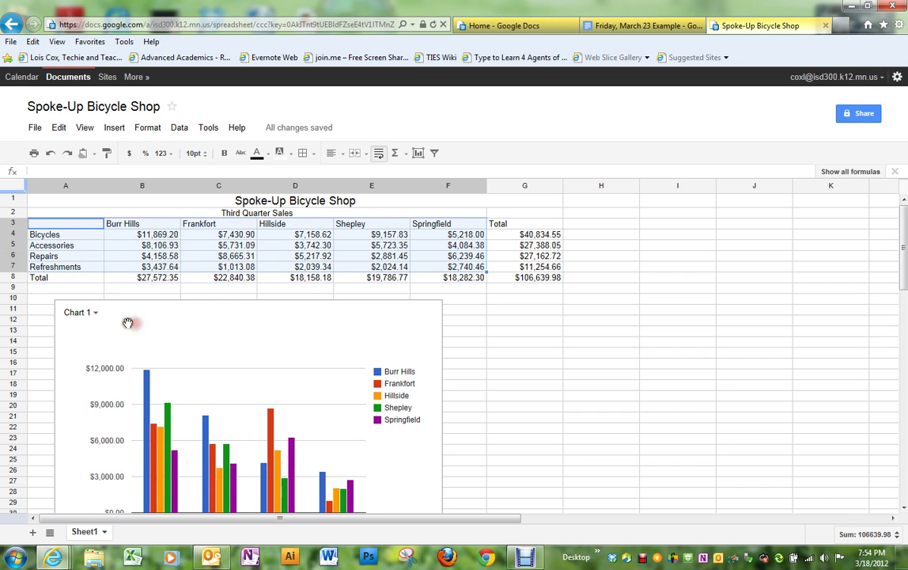
Copy Chart 1 to the web clipboard, allowing the page clipboard access.
click(93, 315)
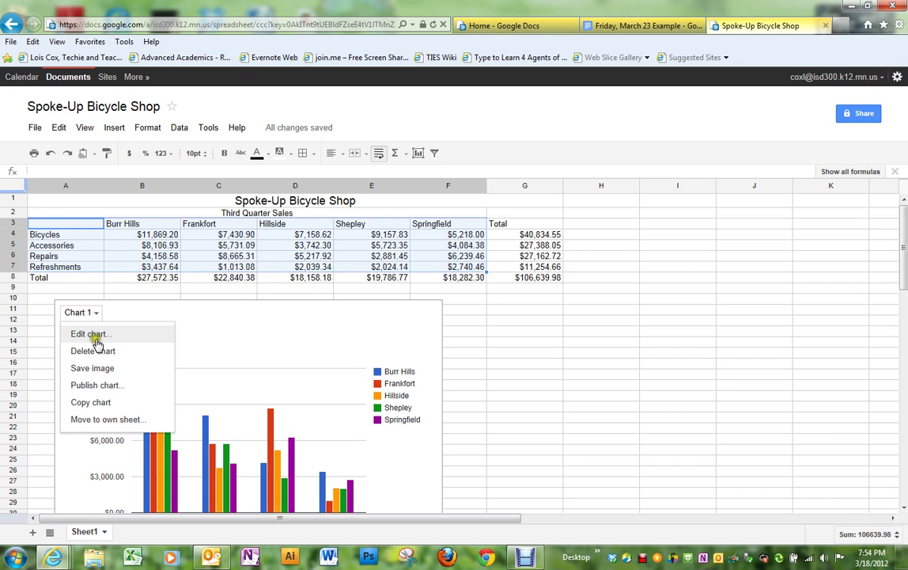
click(105, 403)
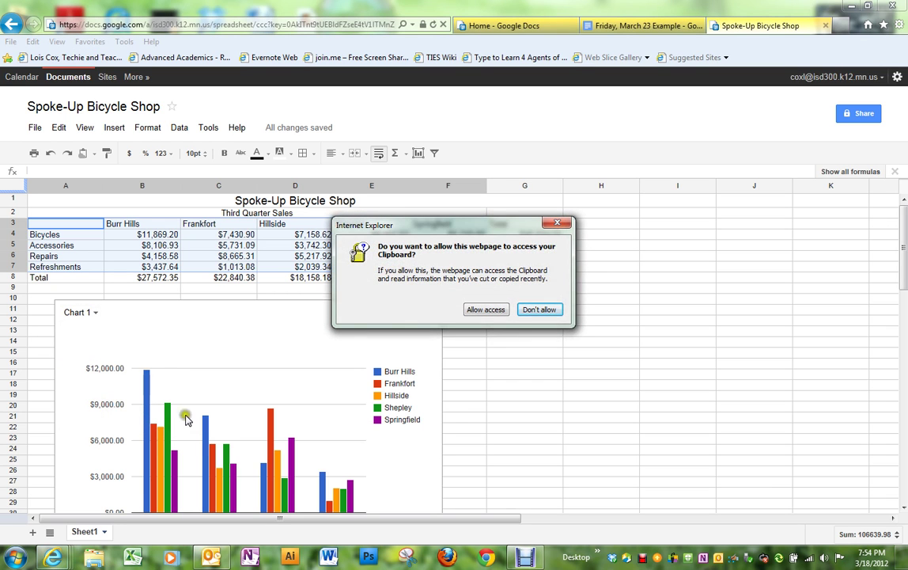
click(471, 311)
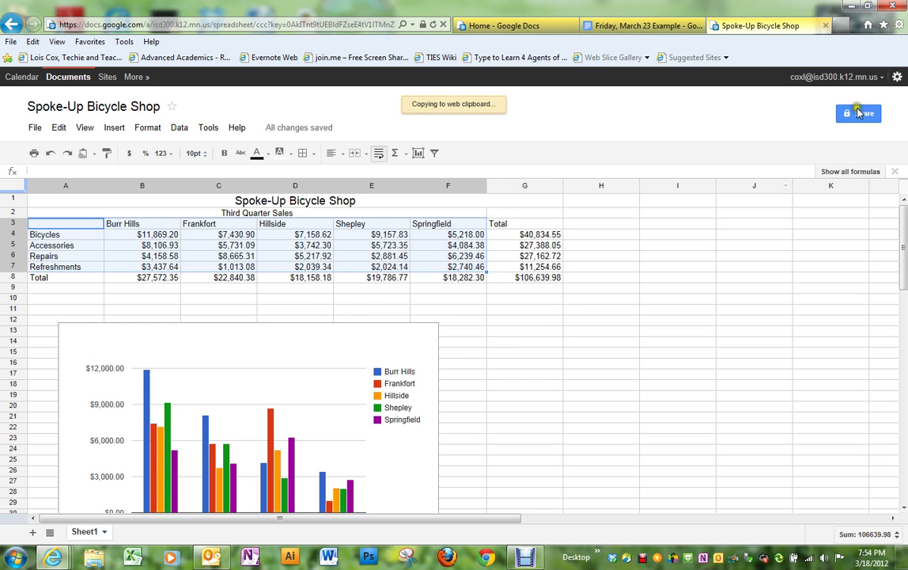
Paste Chart 1 into the Friday, March 23 Example report and add the line 'Keep the sales going!'.
click(653, 26)
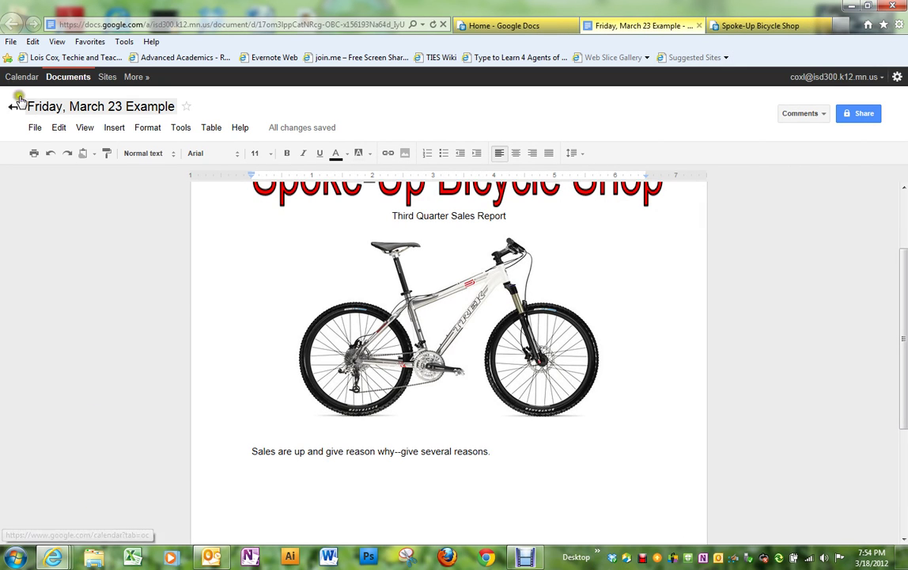
click(92, 155)
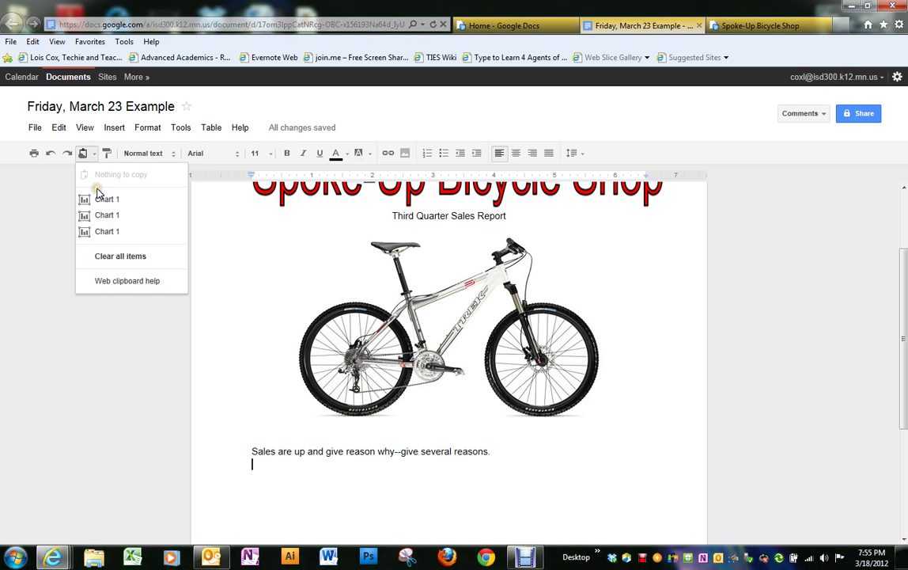
click(102, 204)
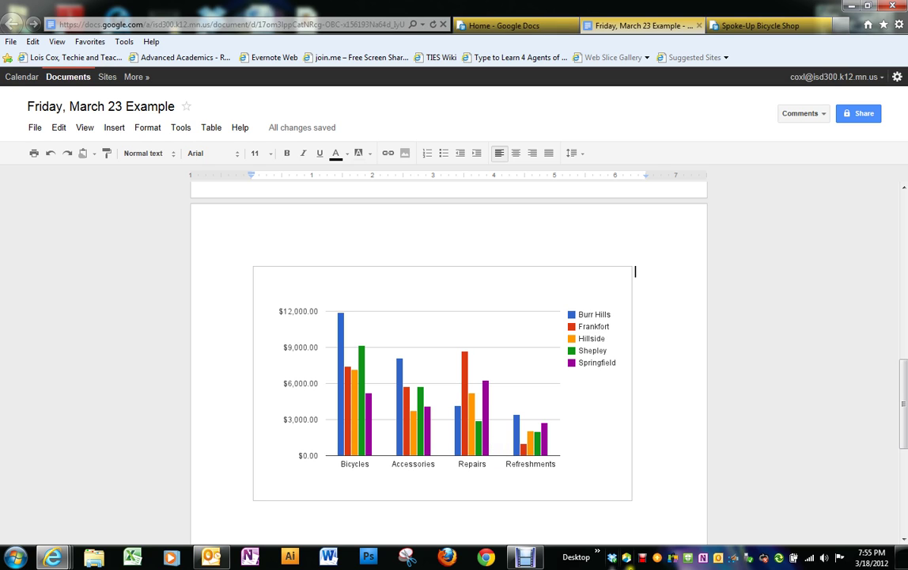
key(Return)
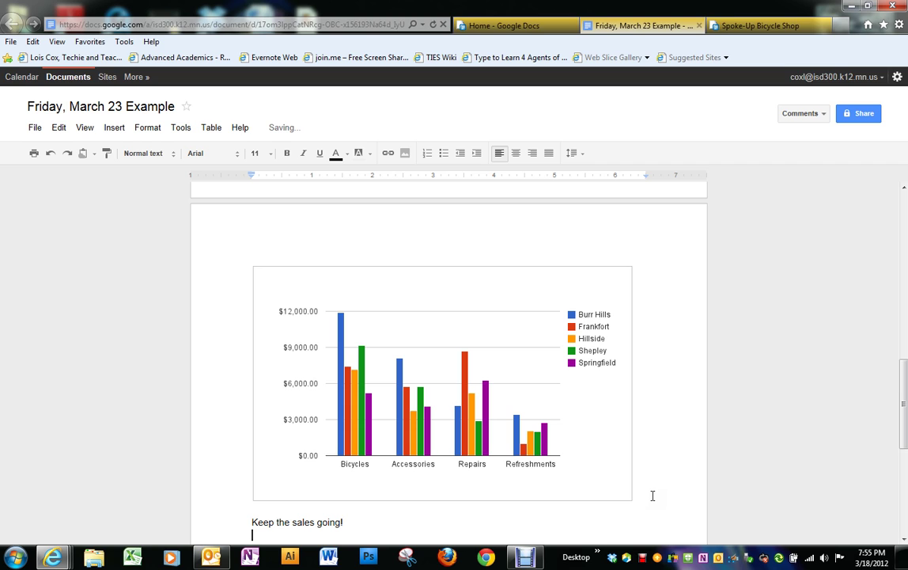
scroll(342, 422, down, 3)
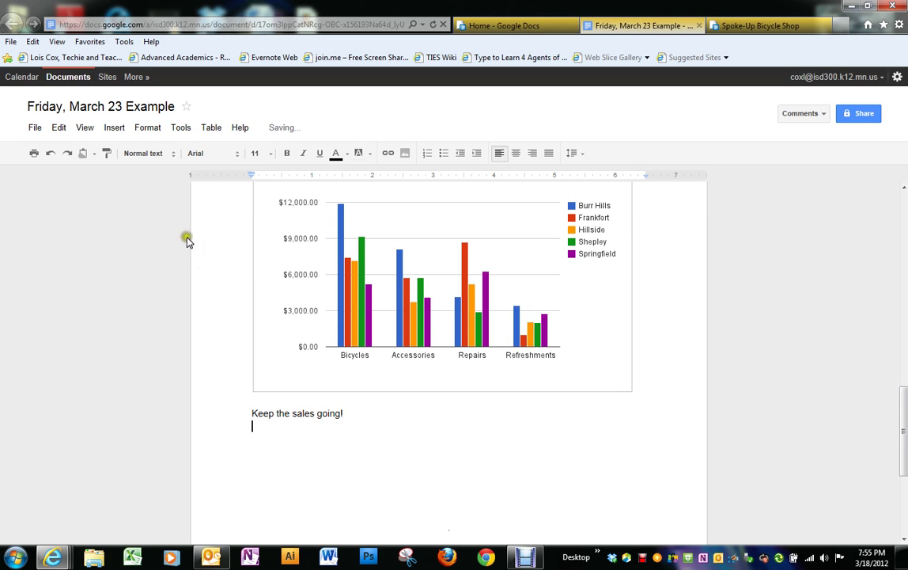
Draw an arrow pointing up and to the right in a new drawing.
click(114, 127)
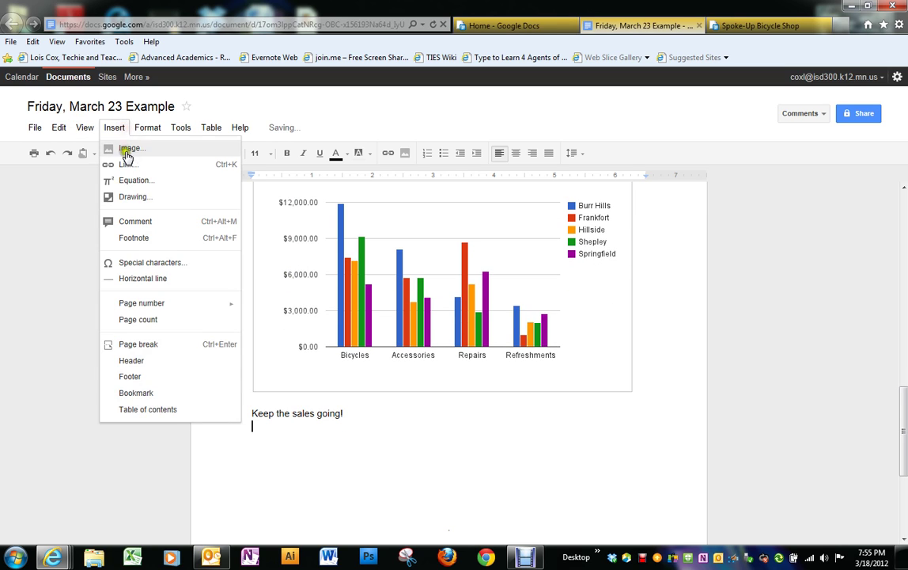
click(135, 197)
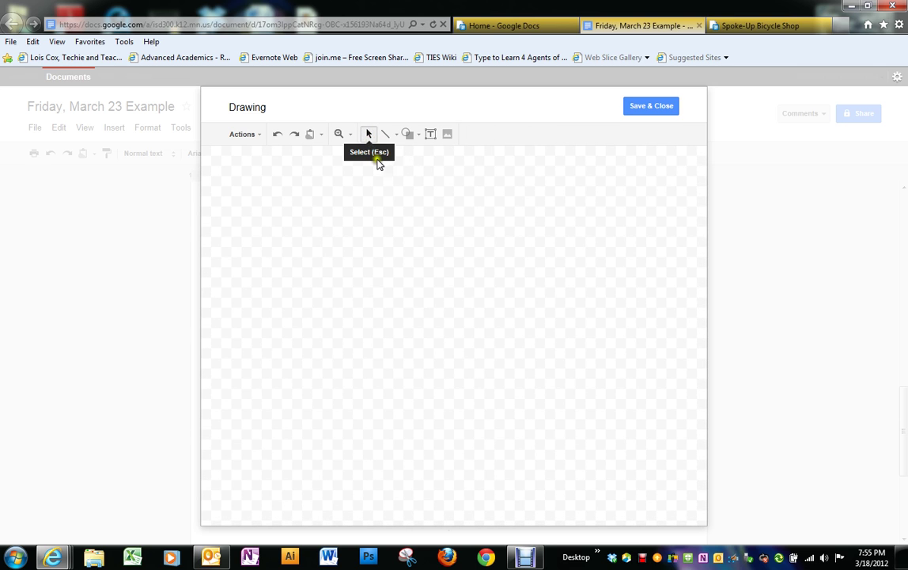
click(389, 135)
click(395, 136)
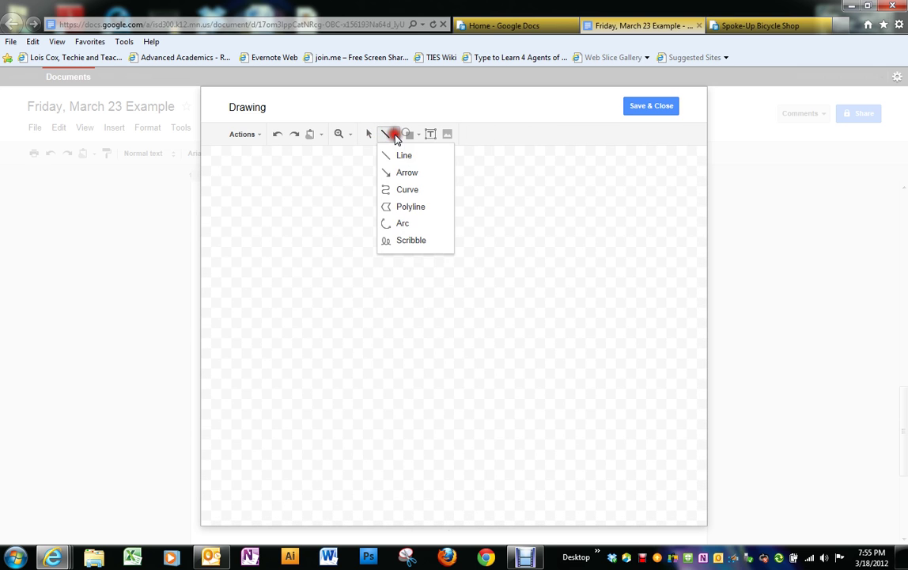
click(404, 173)
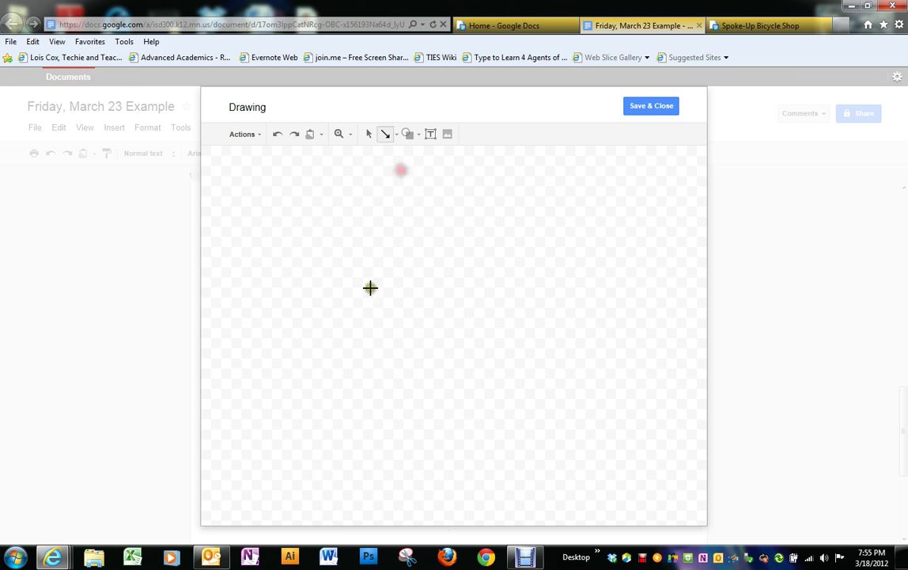
drag(358, 303, 469, 211)
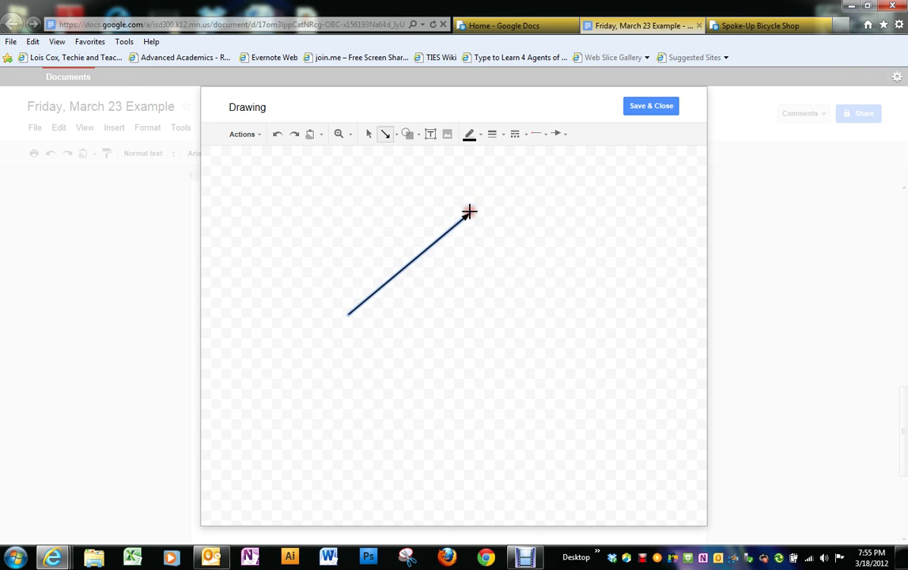
Make the arrow dark green and 24px thick, then save it into the report.
click(469, 134)
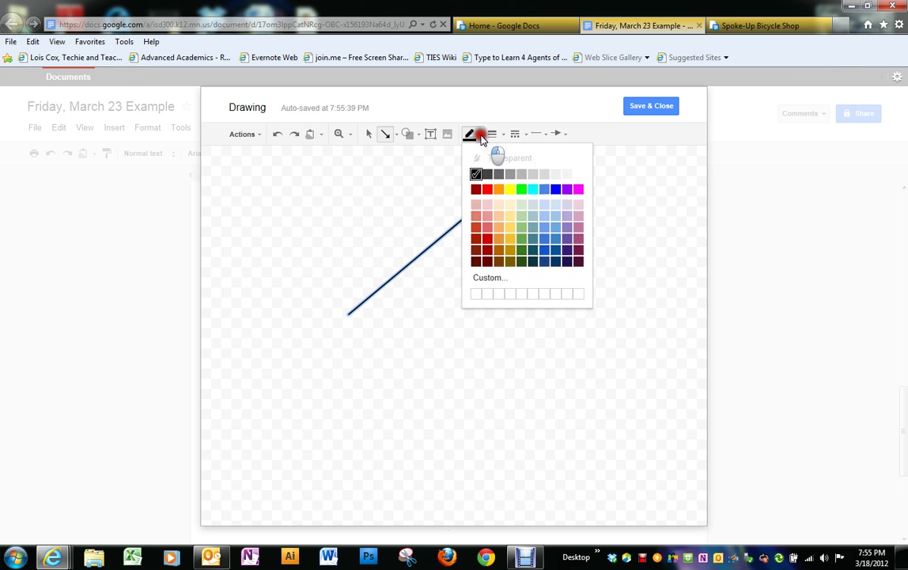
click(522, 239)
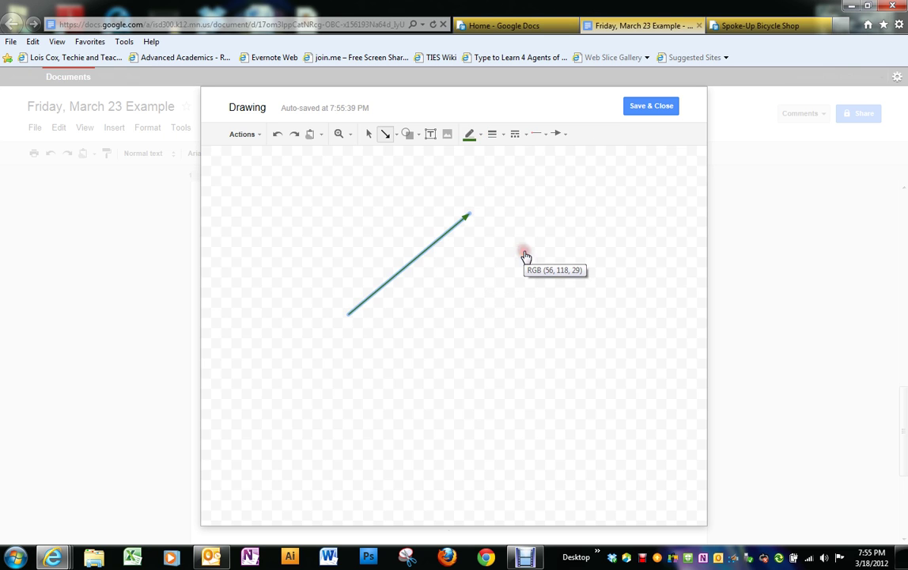
click(501, 136)
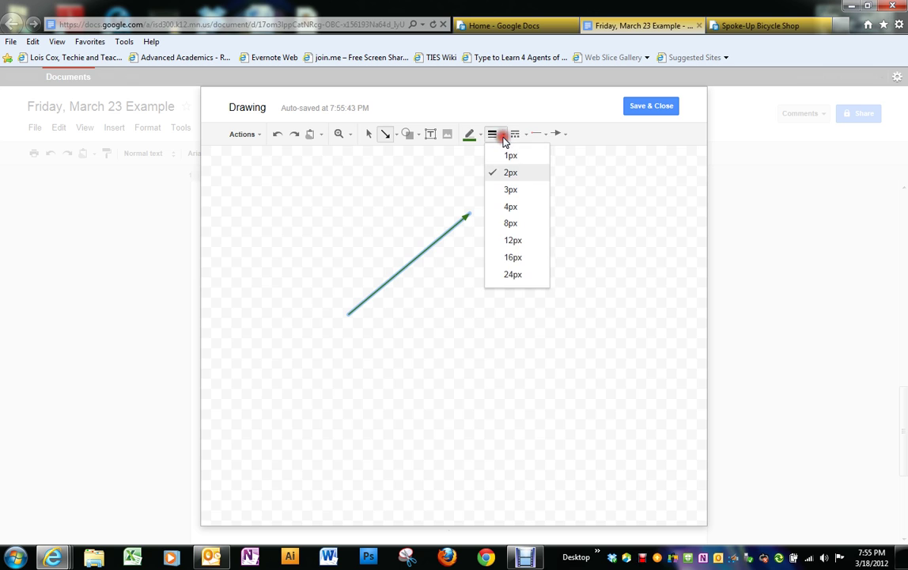
click(514, 275)
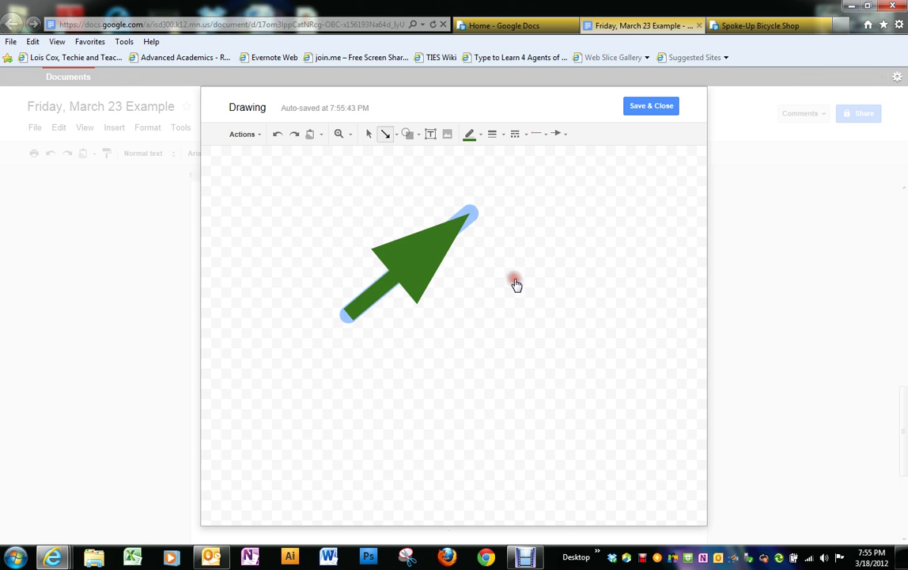
click(642, 108)
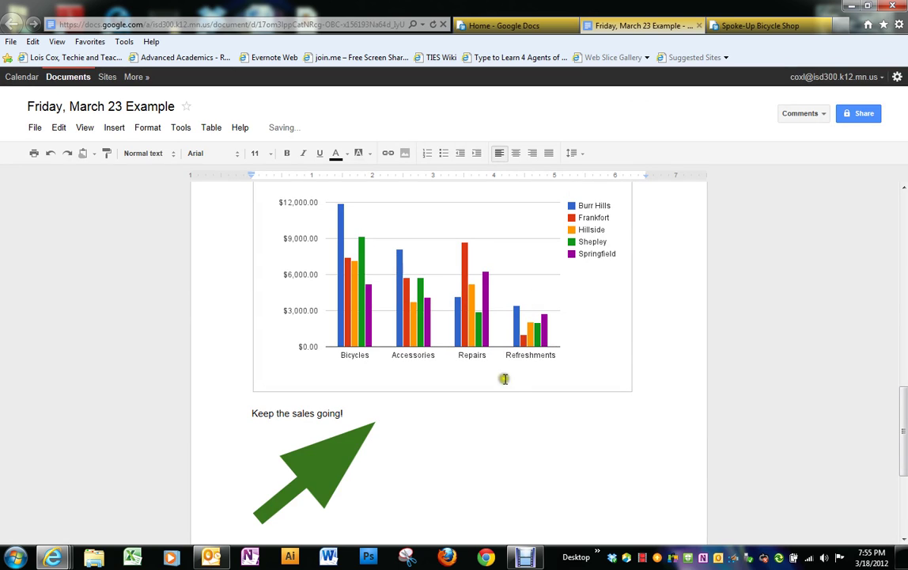
click(322, 477)
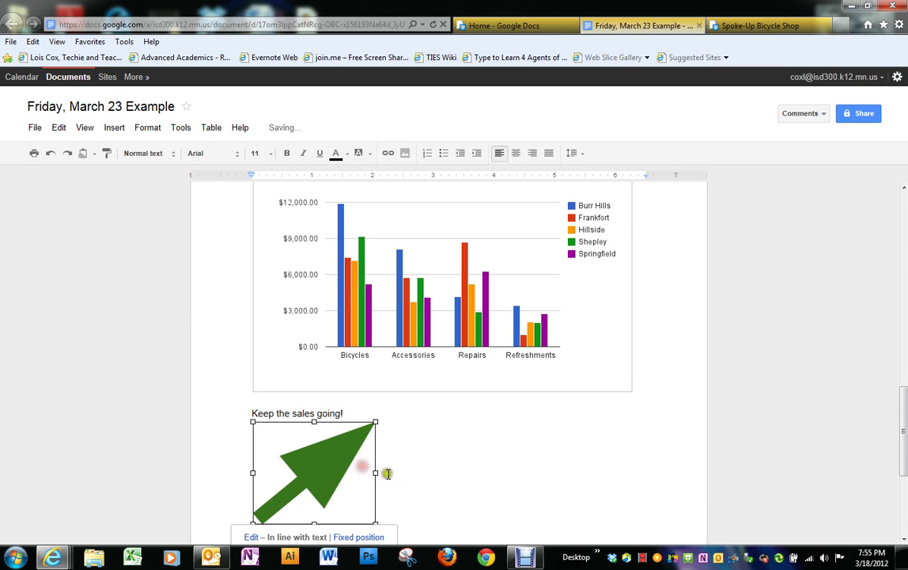
scroll(447, 452, down, 3)
scroll(438, 418, up, 4)
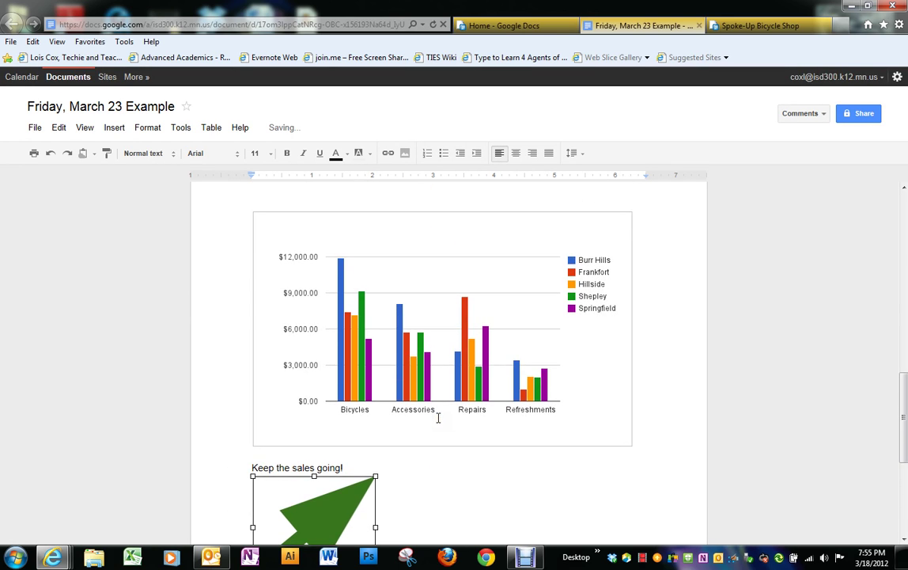
scroll(427, 407, down, 3)
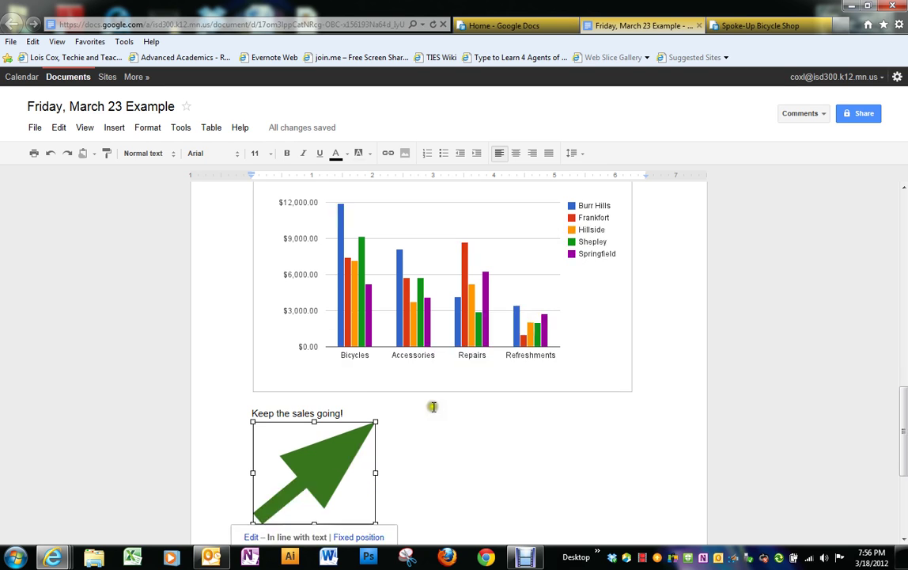
click(432, 405)
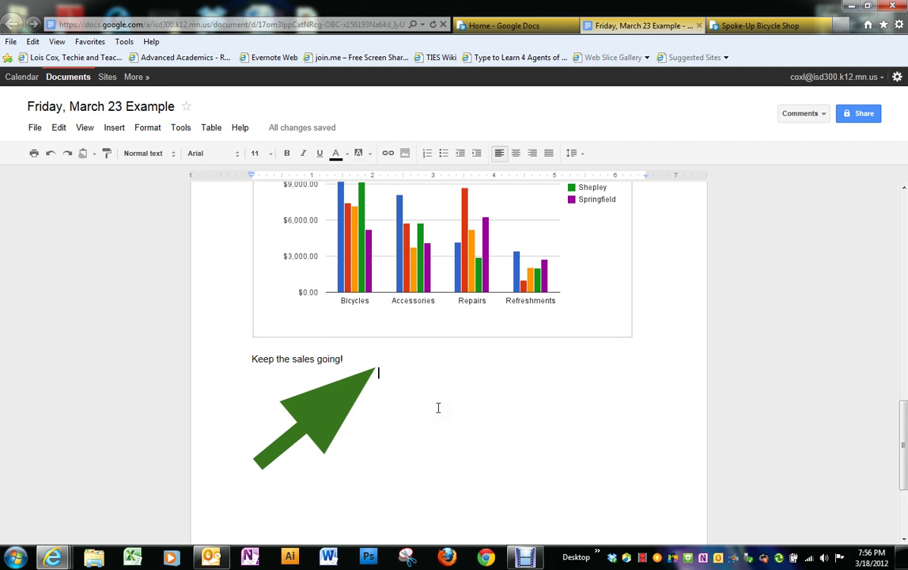